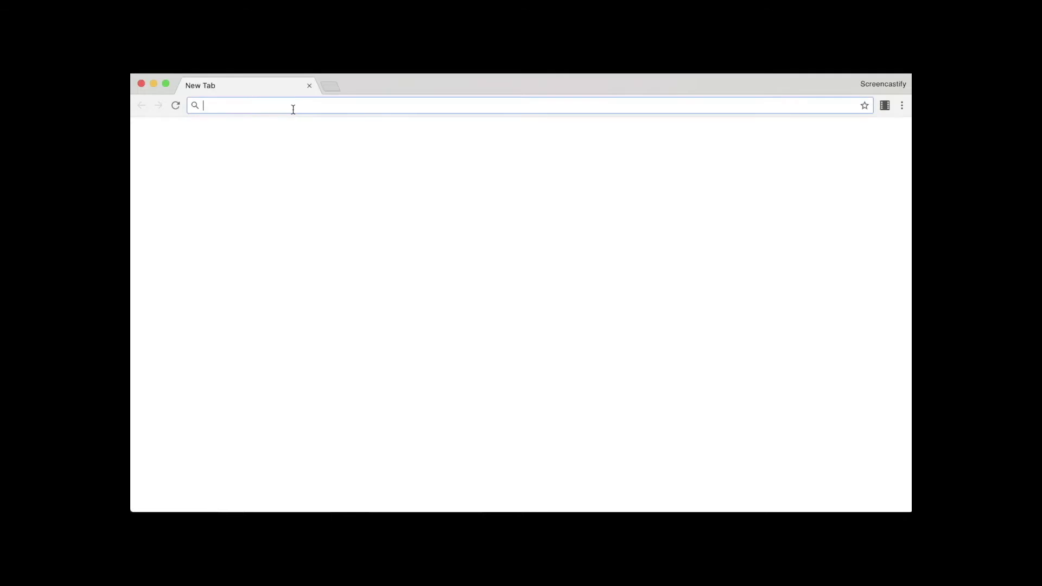
Step: Load the Screencastify editor site and open the recording "Feb 15, 2018 12:23 PM" from the recordings library in the new editor
{"action": "type", "text": "ed"}
{"action": "key", "text": "Return"}
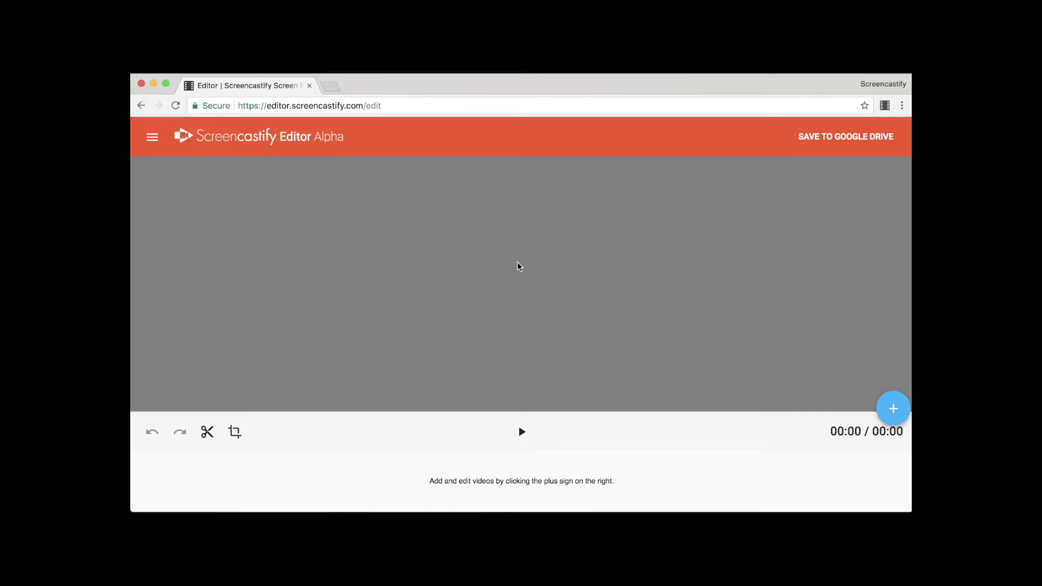
{"action": "left_click", "coordinate": [885, 106]}
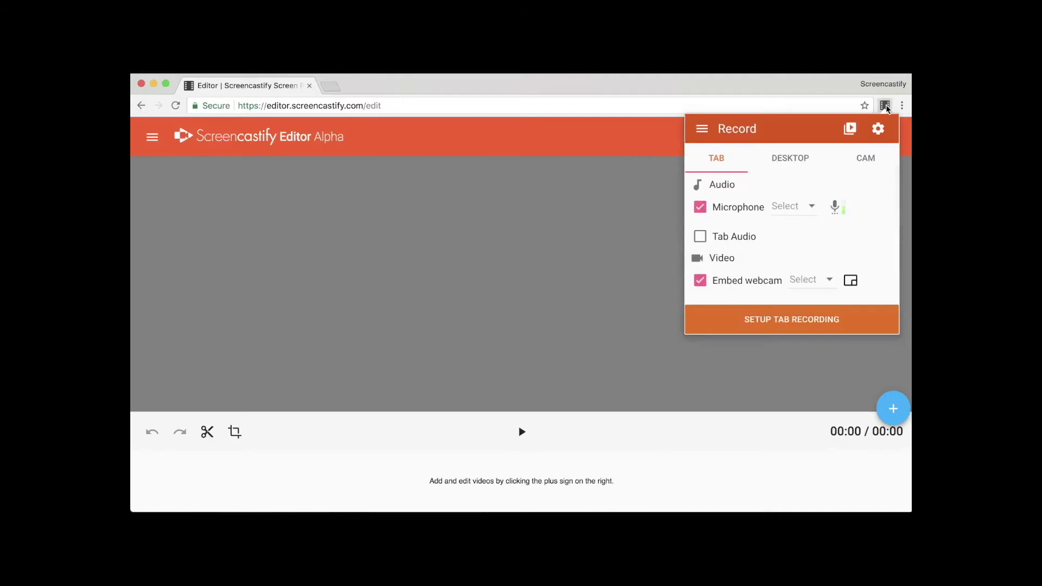
{"action": "left_click", "coordinate": [850, 129]}
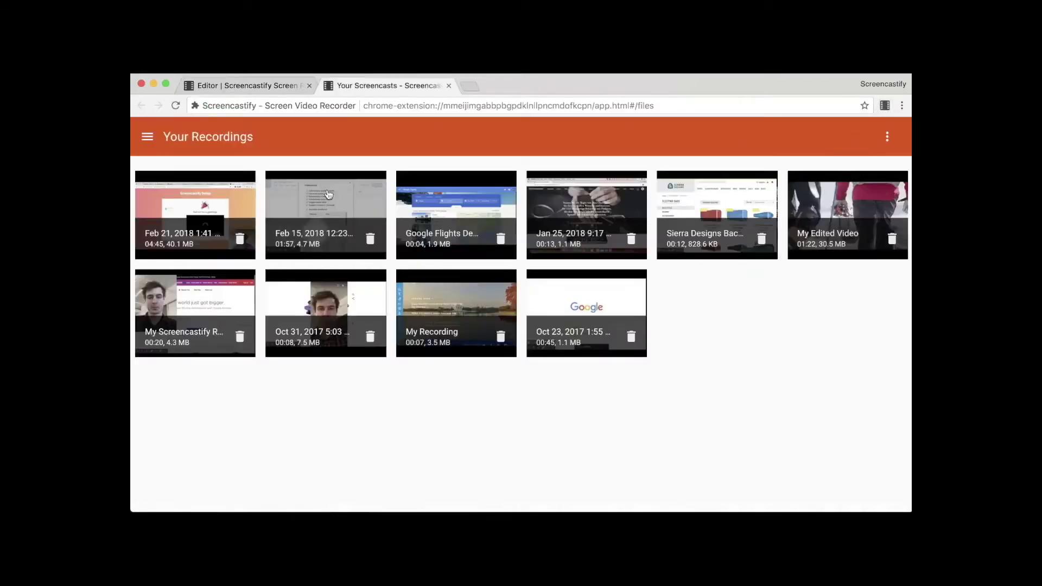
{"action": "left_click", "coordinate": [306, 197]}
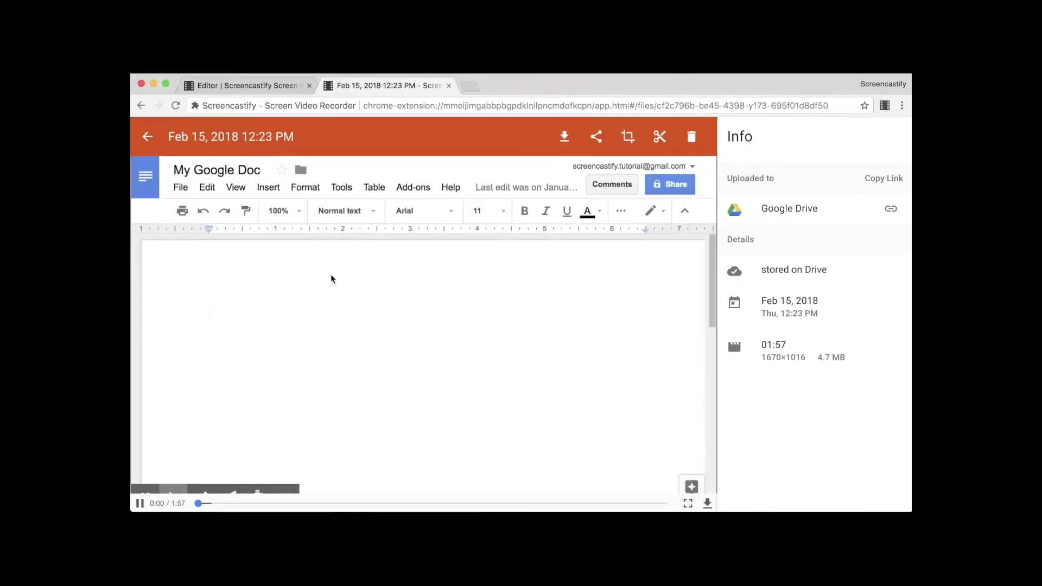
{"action": "left_click", "coordinate": [653, 181]}
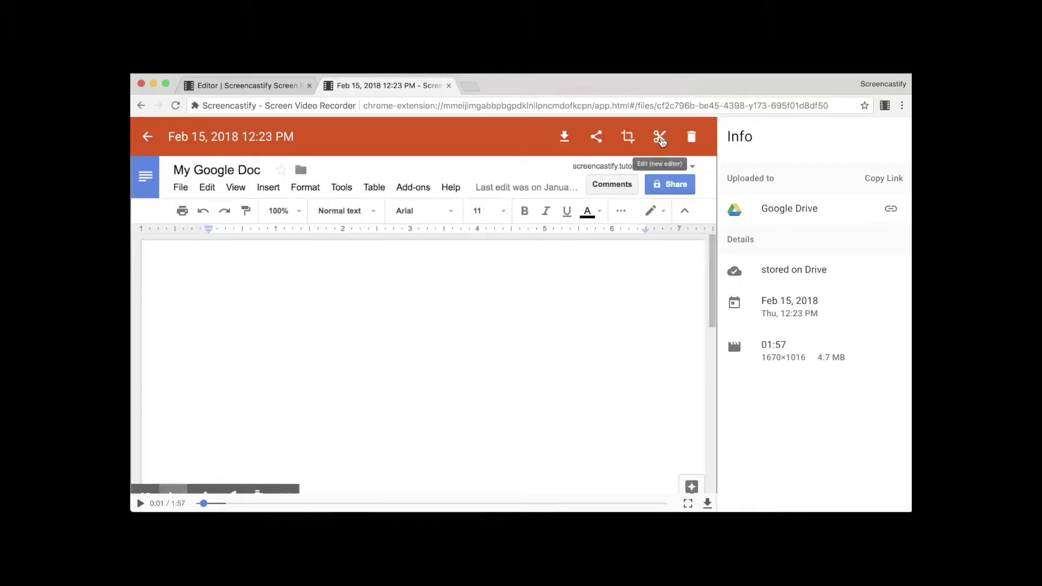
{"action": "left_click", "coordinate": [660, 139]}
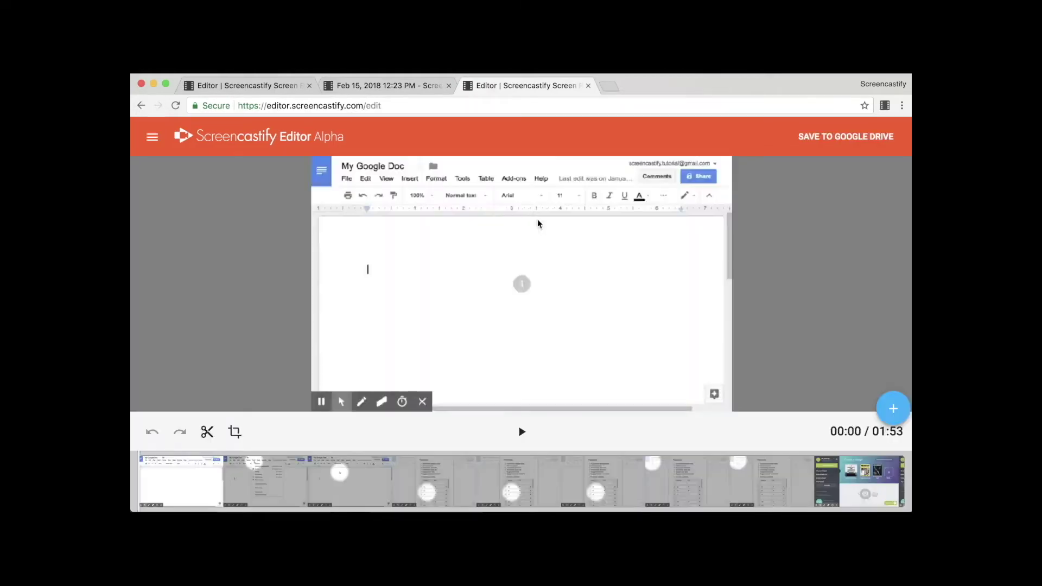
Step: Go to drive.google.com and open Google Flights Demo.webm from the Screencastify folder with the Screencastify Video Editor
{"action": "left_click", "coordinate": [369, 107]}
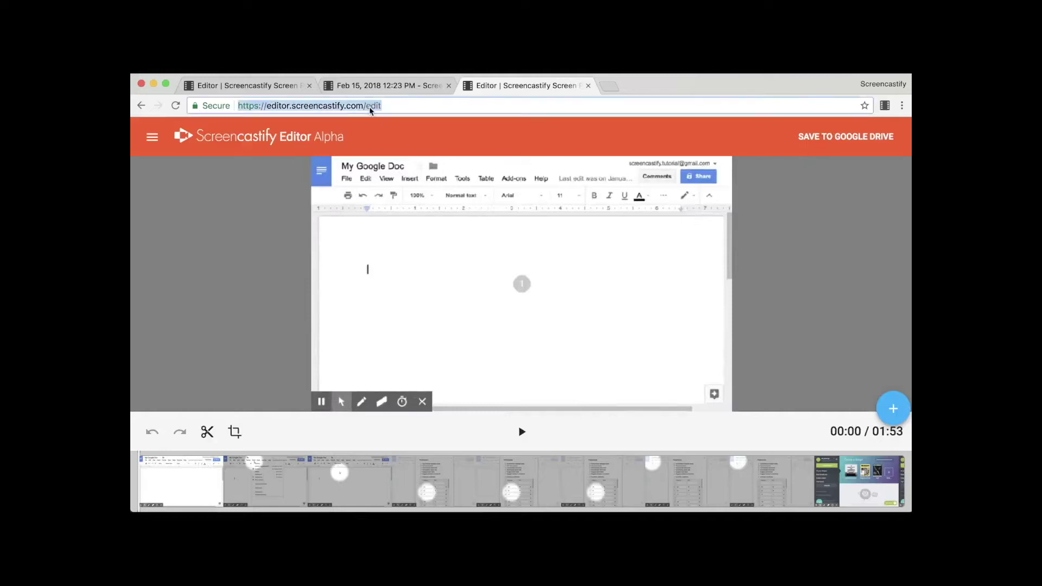
{"action": "type", "text": "drive.google.com"}
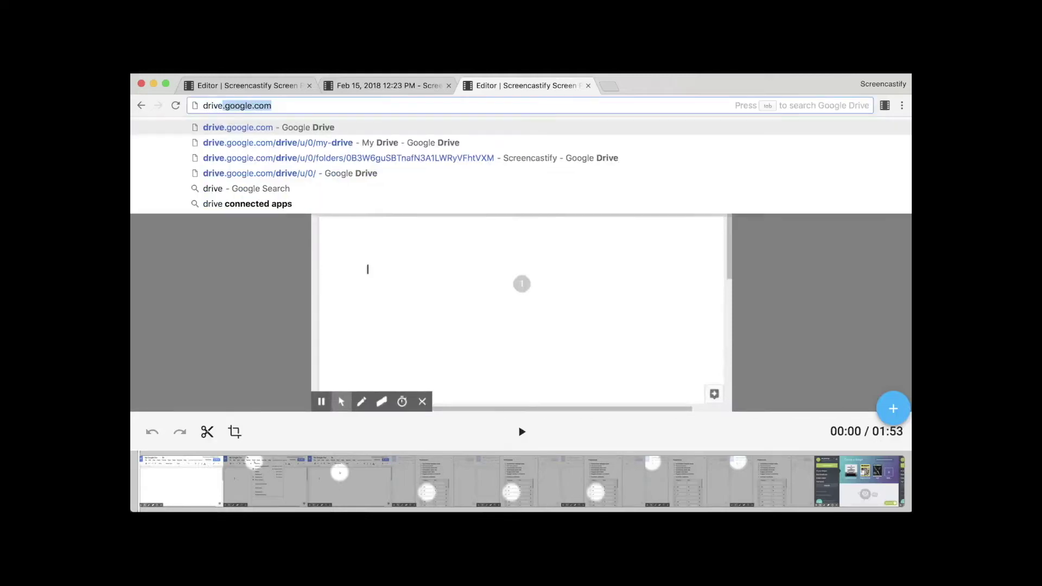
{"action": "key", "text": "Return"}
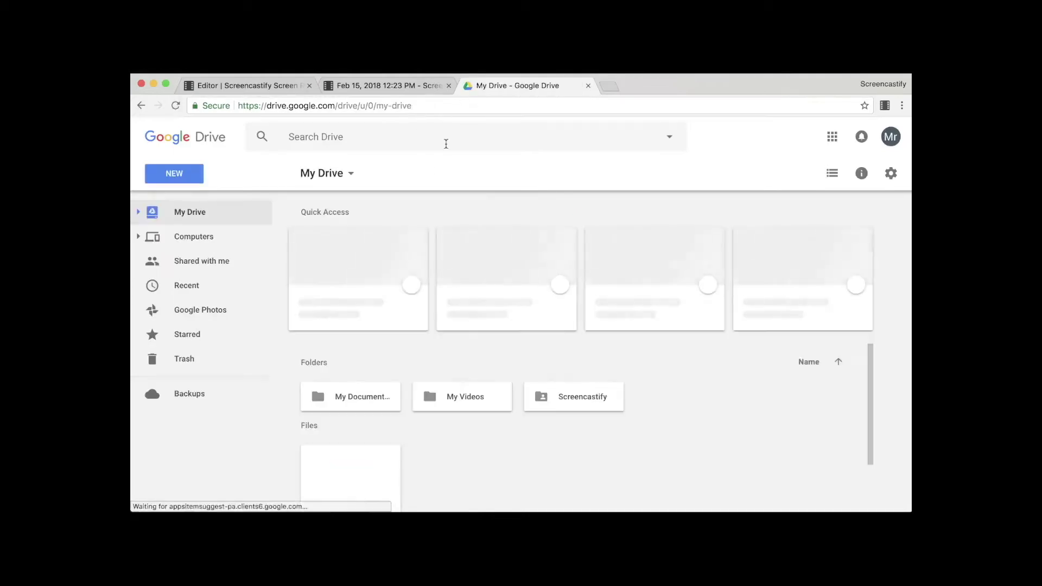
{"action": "double_click", "coordinate": [555, 398]}
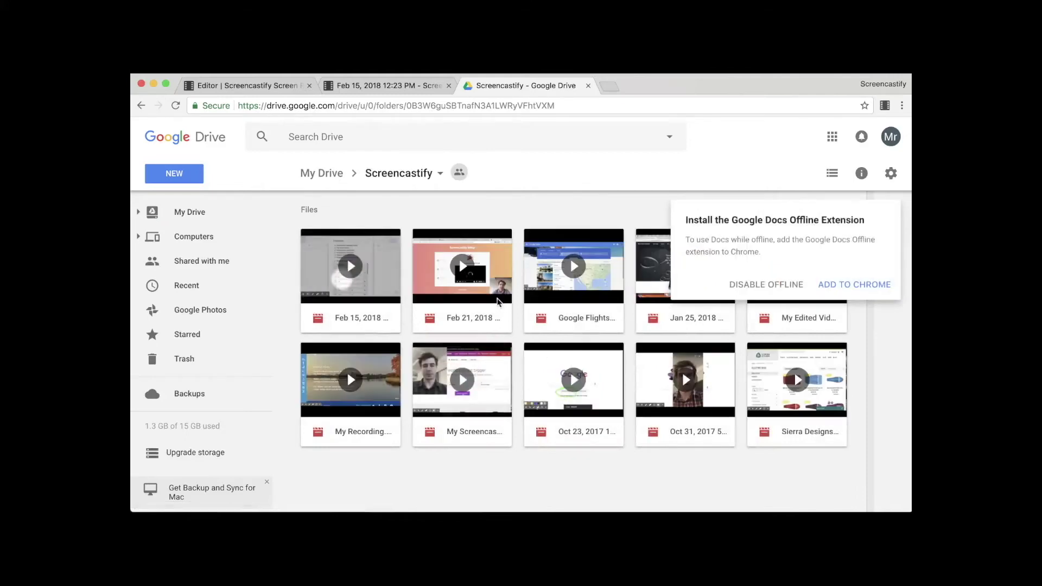
{"action": "double_click", "coordinate": [544, 293]}
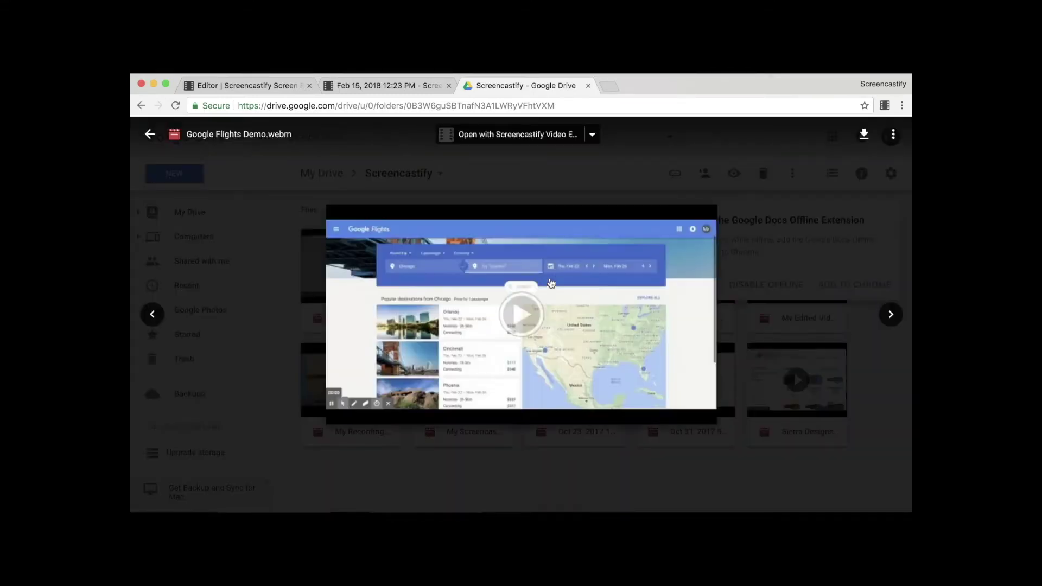
{"action": "left_click", "coordinate": [526, 244]}
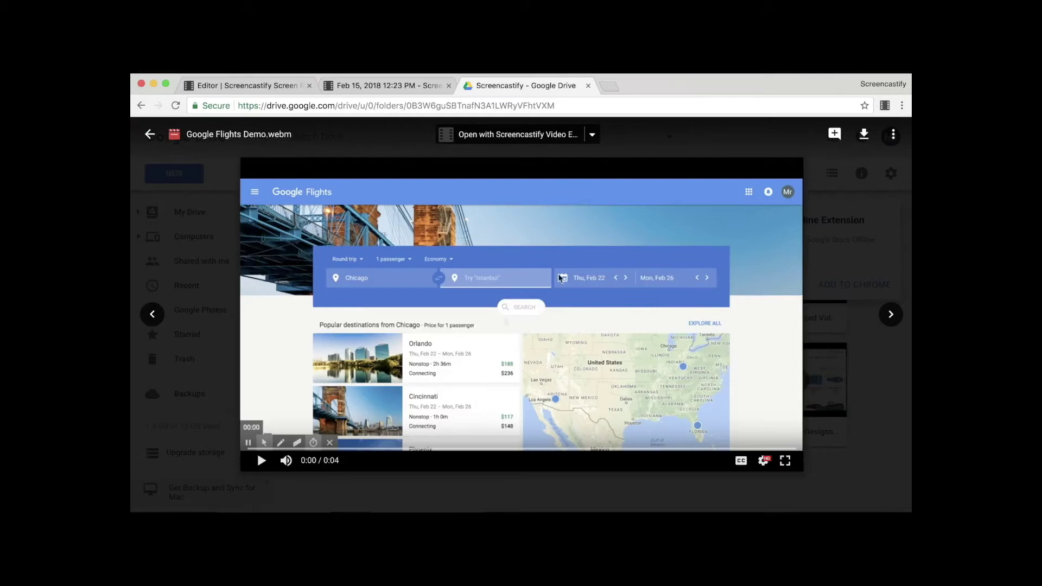
{"action": "left_click", "coordinate": [500, 136]}
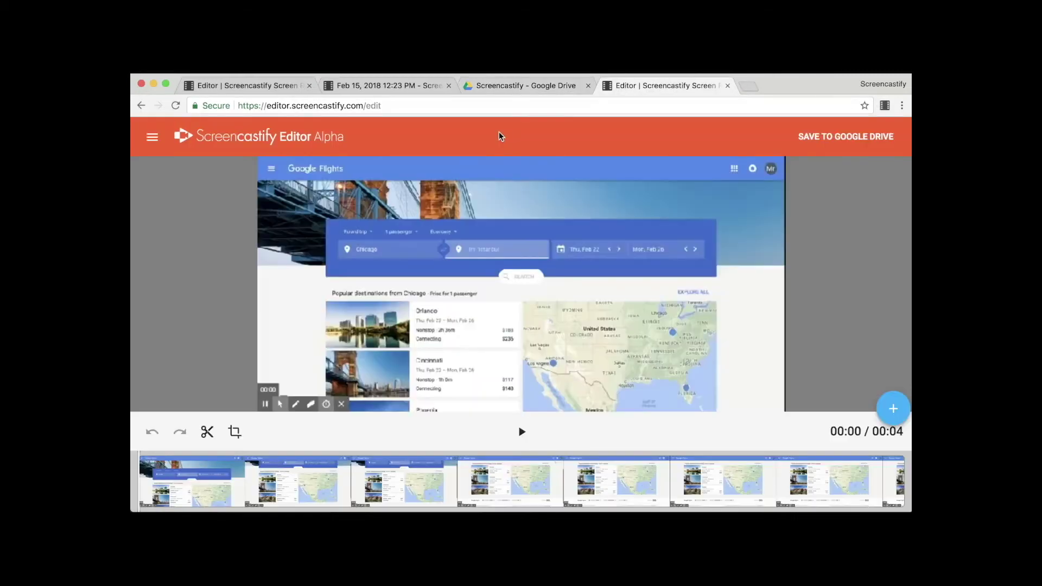
Step: Create a new, empty editor project and discard the current edits
{"action": "left_click", "coordinate": [151, 137]}
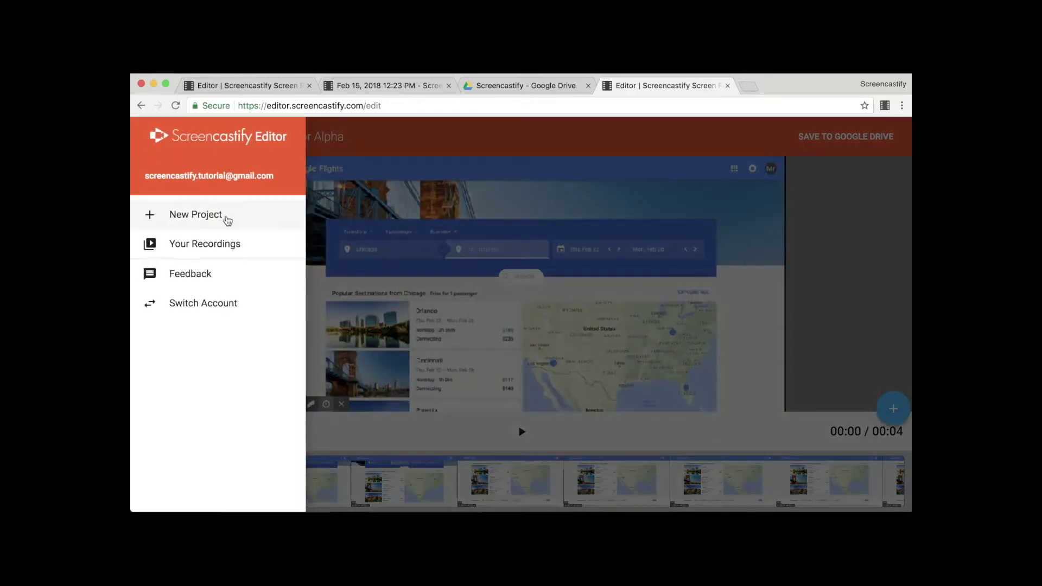
{"action": "left_click", "coordinate": [223, 217]}
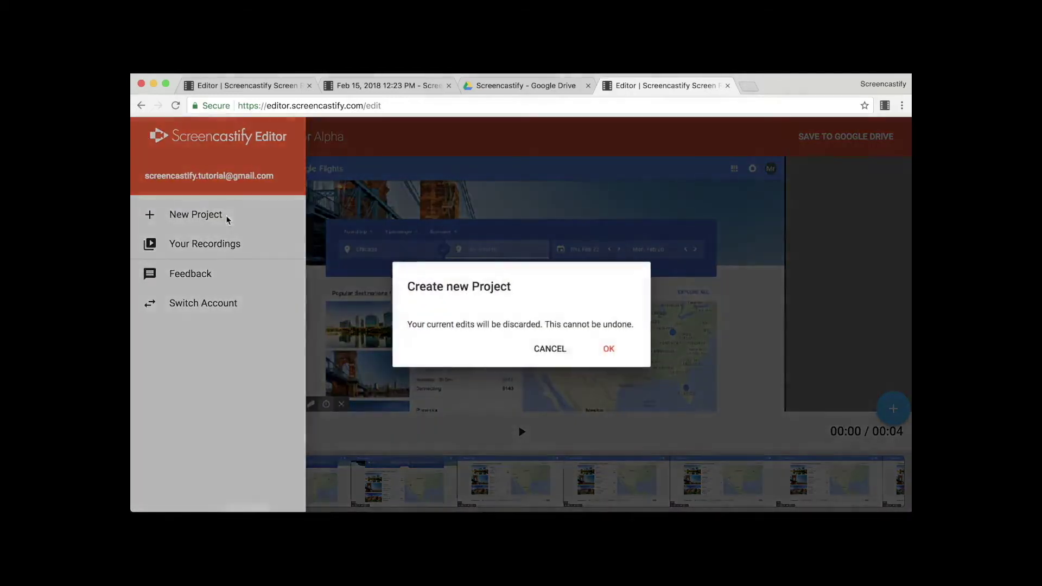
{"action": "left_click", "coordinate": [616, 351]}
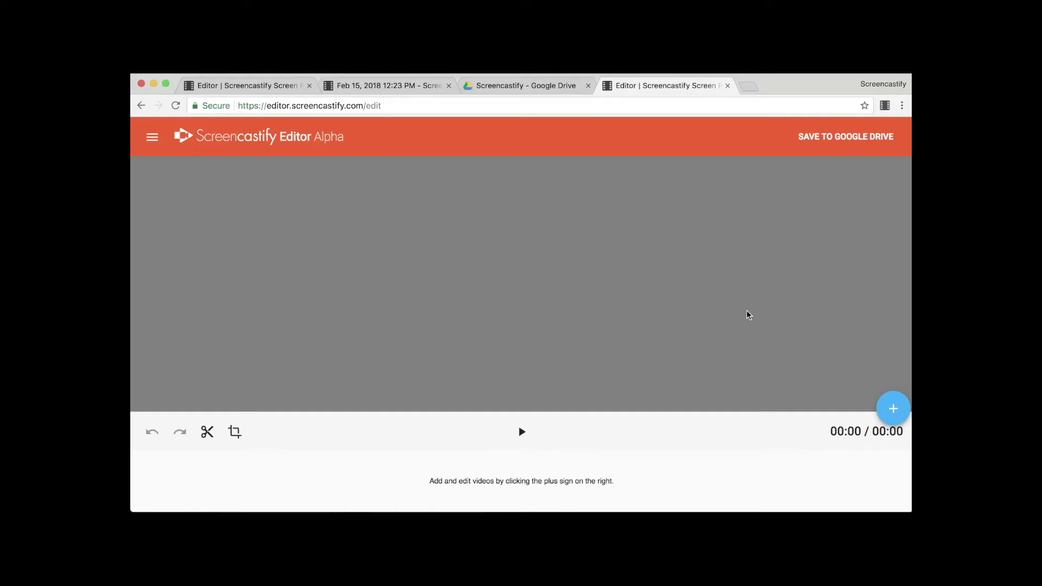
Step: Import People walking.mp4 from the My Videos folder in Google Drive and add it to the timeline
{"action": "left_click", "coordinate": [893, 410]}
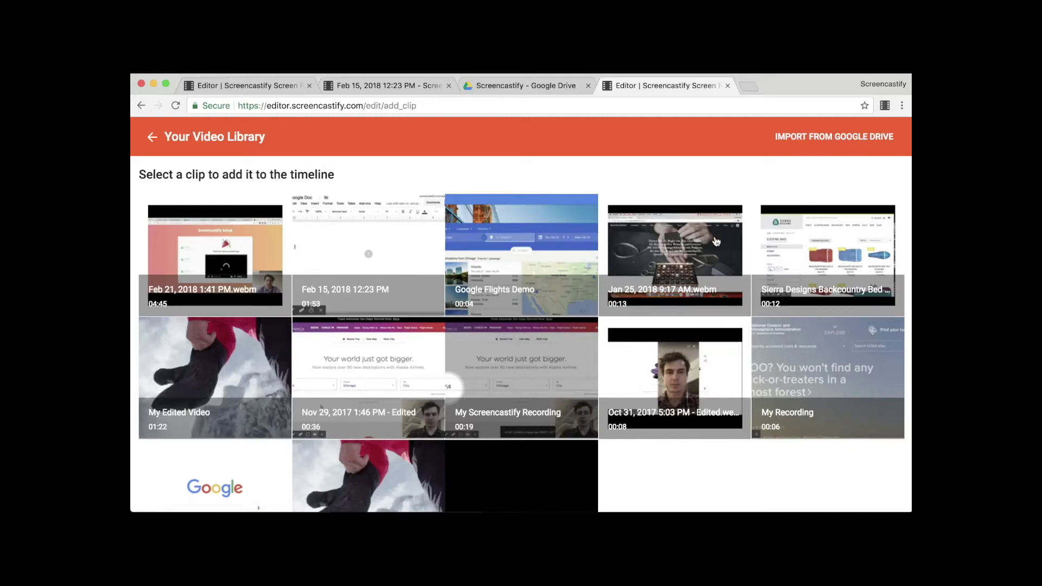
{"action": "left_click", "coordinate": [823, 139]}
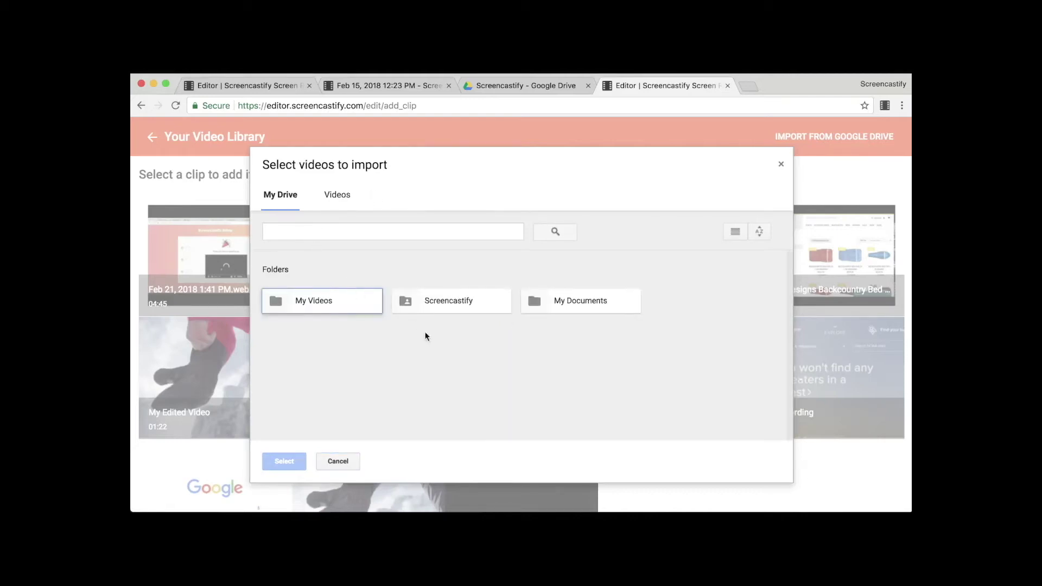
{"action": "left_click", "coordinate": [302, 305]}
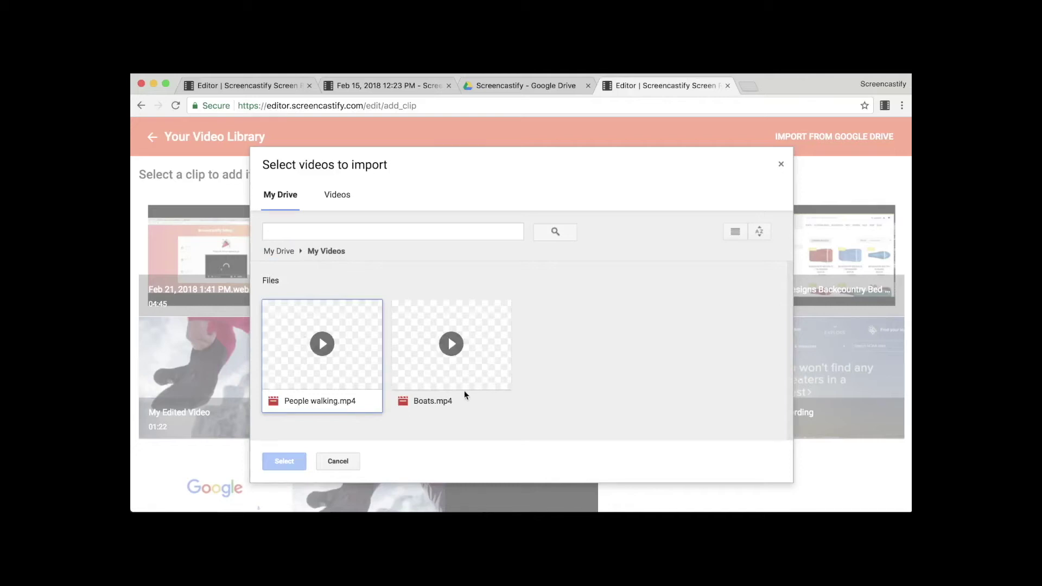
{"action": "double_click", "coordinate": [343, 391]}
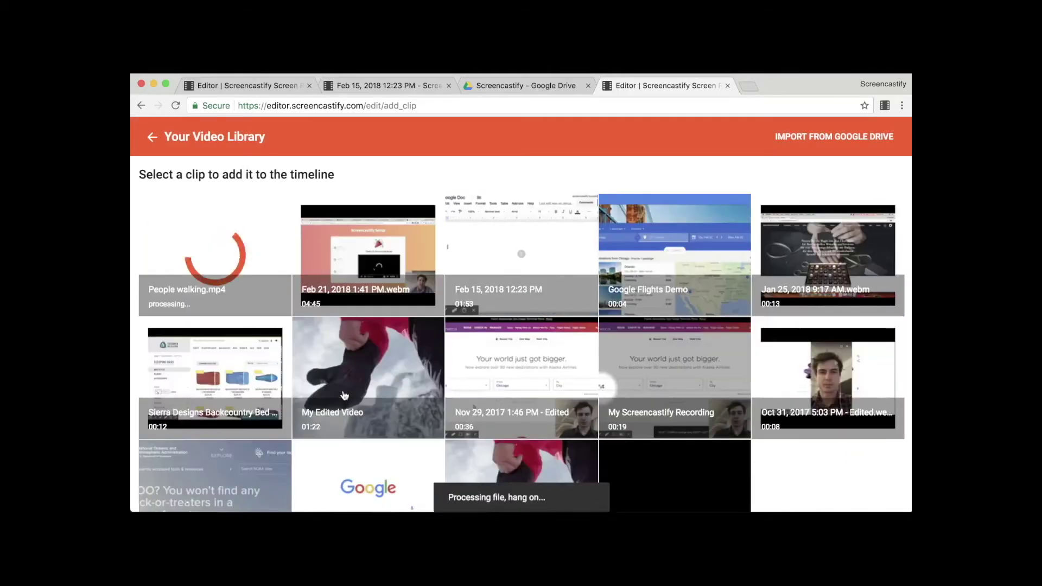
{"action": "left_click", "coordinate": [258, 321]}
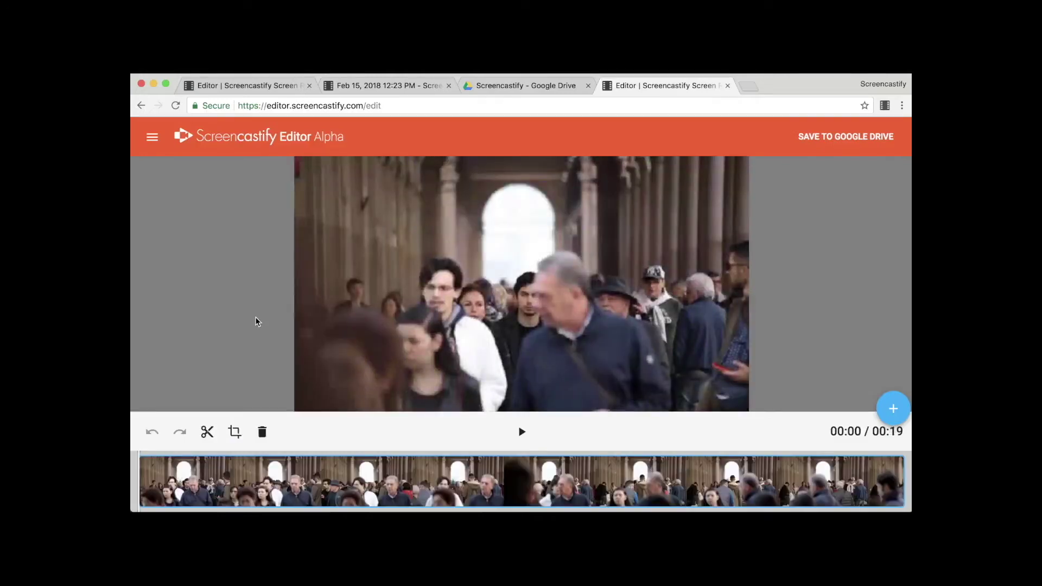
Step: Add Boats.mp4 from the My Videos folder in Google Drive to the timeline as a second clip
{"action": "left_click_drag", "start_coordinate": [209, 481], "coordinate": [616, 402]}
{"action": "left_click", "coordinate": [894, 411]}
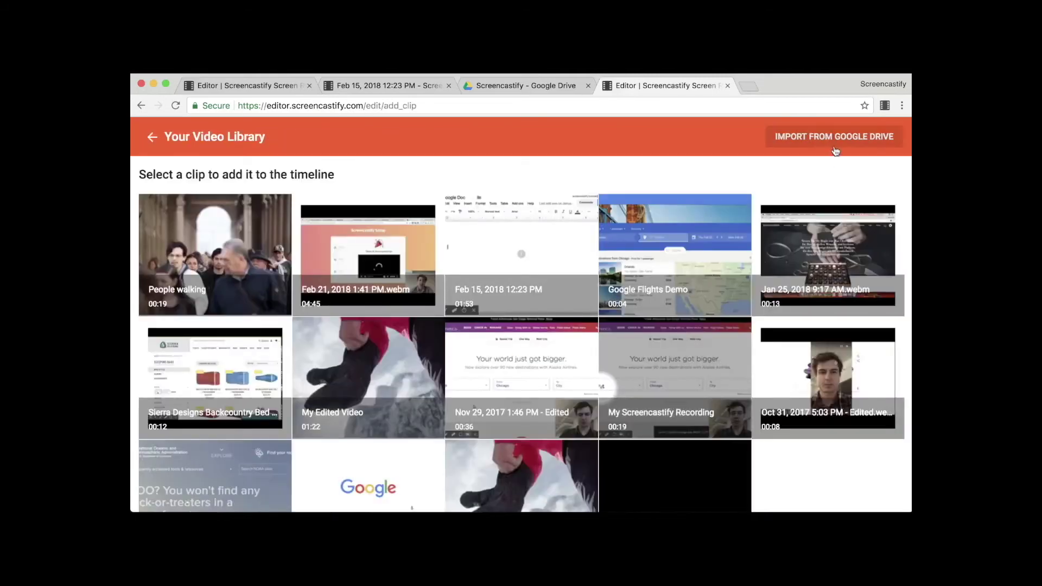
{"action": "left_click", "coordinate": [814, 138]}
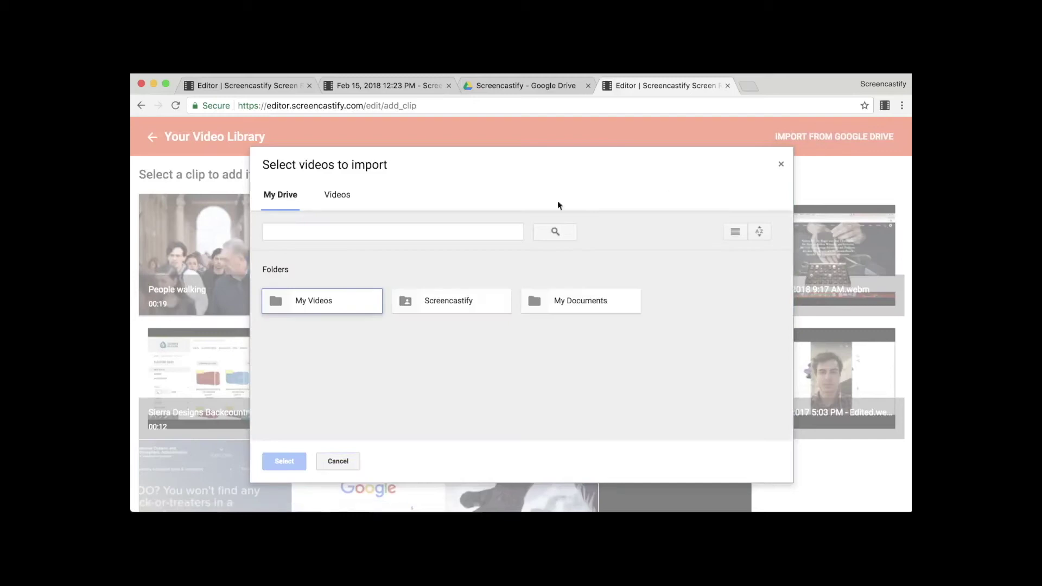
{"action": "double_click", "coordinate": [320, 300]}
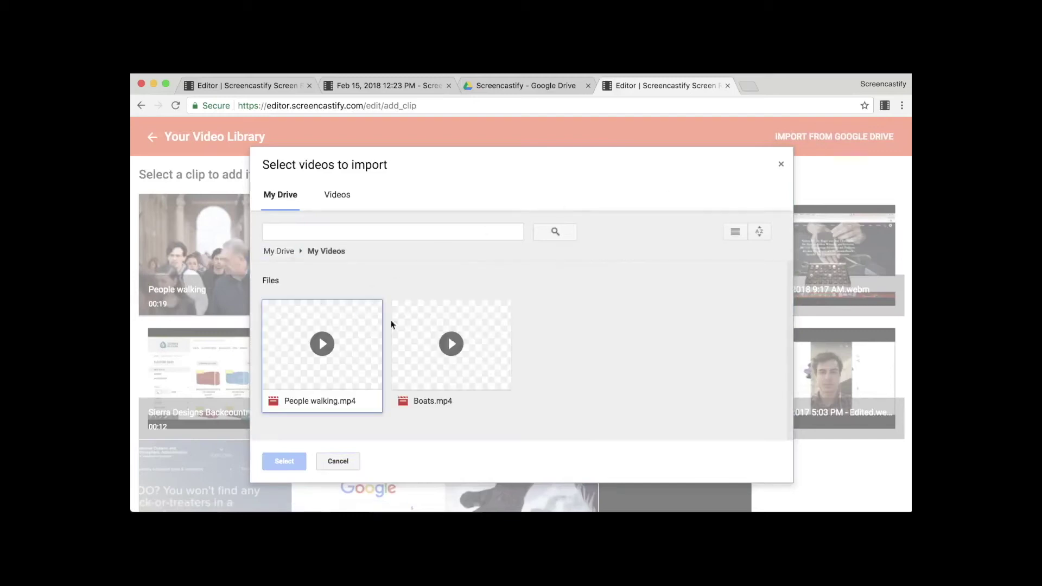
{"action": "left_click", "coordinate": [492, 372]}
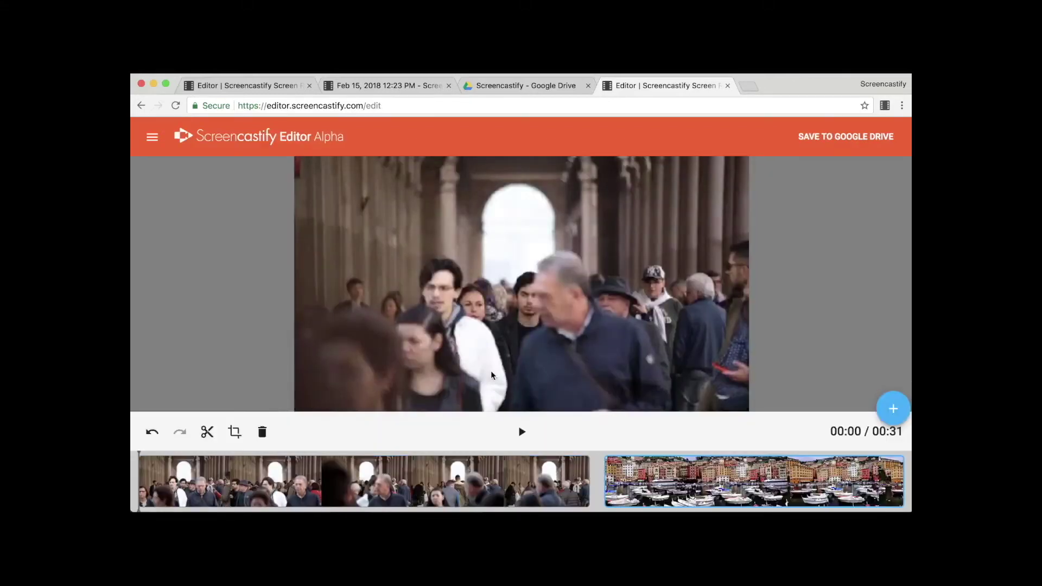
Step: Scrub the playhead across the timeline to preview the people walking and boats clips
{"action": "left_click", "coordinate": [617, 477]}
{"action": "mouse_move", "coordinate": [617, 478]}
{"action": "left_mouse_down"}
{"action": "mouse_move", "coordinate": [704, 481]}
{"action": "mouse_move", "coordinate": [433, 491]}
{"action": "mouse_move", "coordinate": [599, 482]}
{"action": "left_mouse_up"}
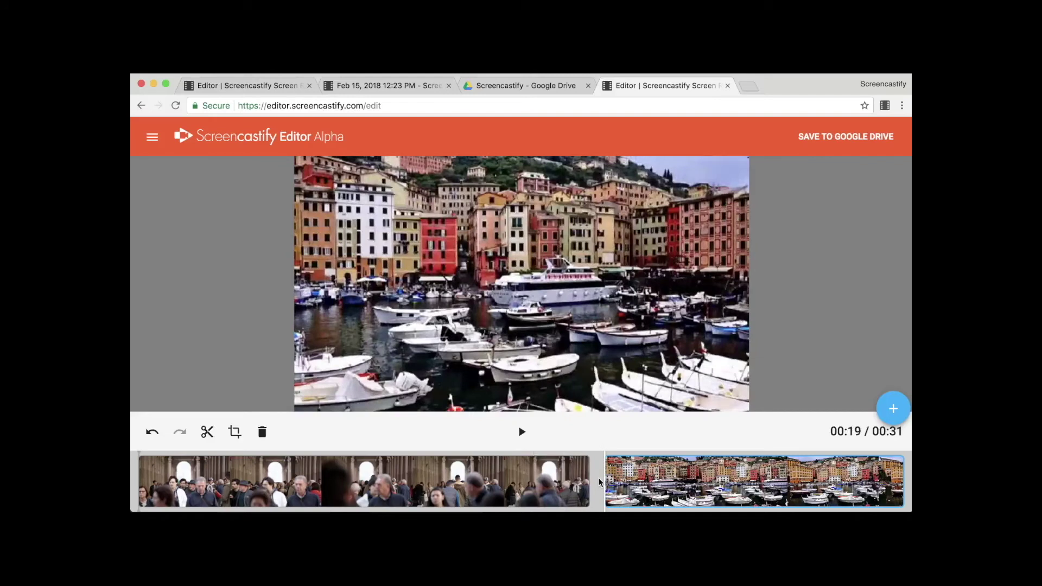
{"action": "left_click_drag", "start_coordinate": [599, 481], "coordinate": [141, 482]}
{"action": "left_click", "coordinate": [206, 477]}
{"action": "left_click_drag", "start_coordinate": [209, 478], "coordinate": [890, 468]}
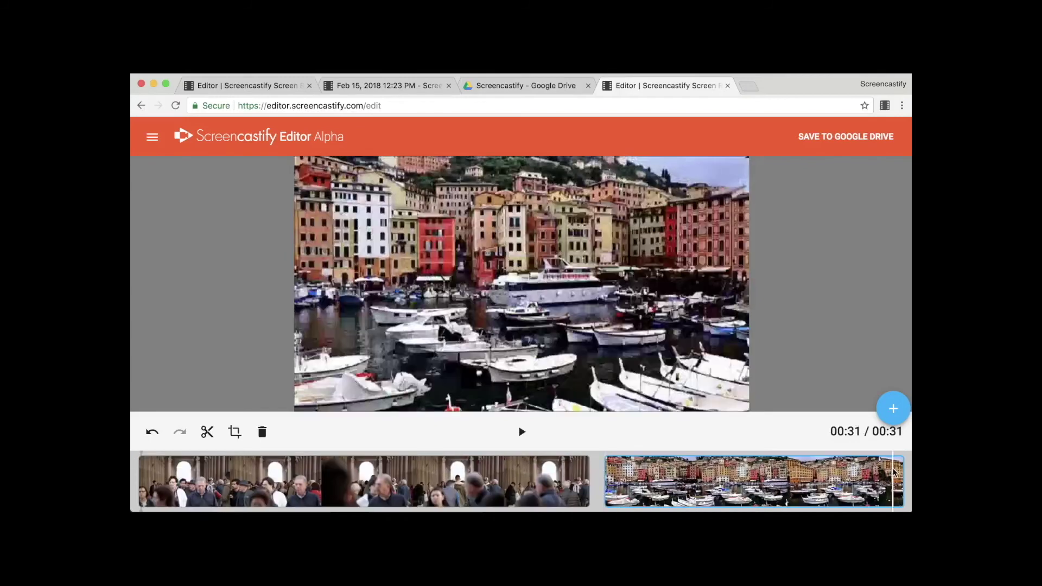
Step: Split the people walking clip at 00:06 and move its second part after the boats clip
{"action": "left_click_drag", "start_coordinate": [429, 482], "coordinate": [282, 487]}
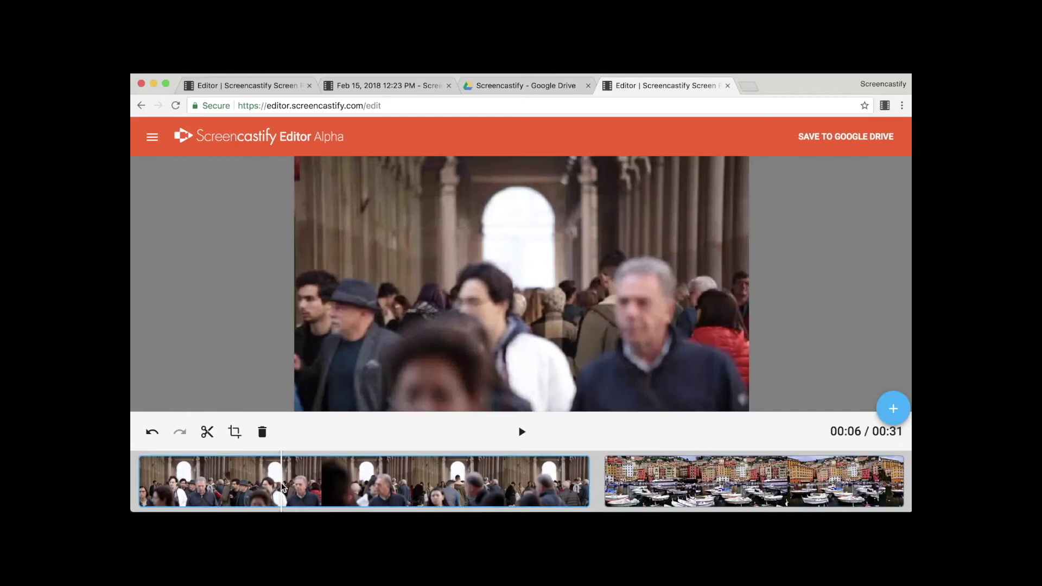
{"action": "left_click", "coordinate": [207, 433]}
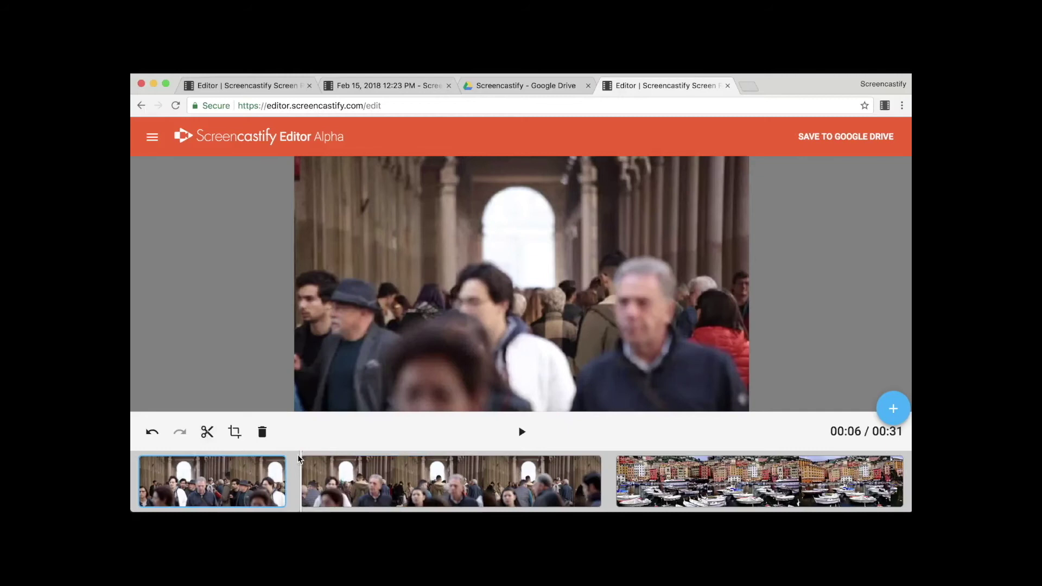
{"action": "left_click_drag", "start_coordinate": [295, 466], "coordinate": [836, 476]}
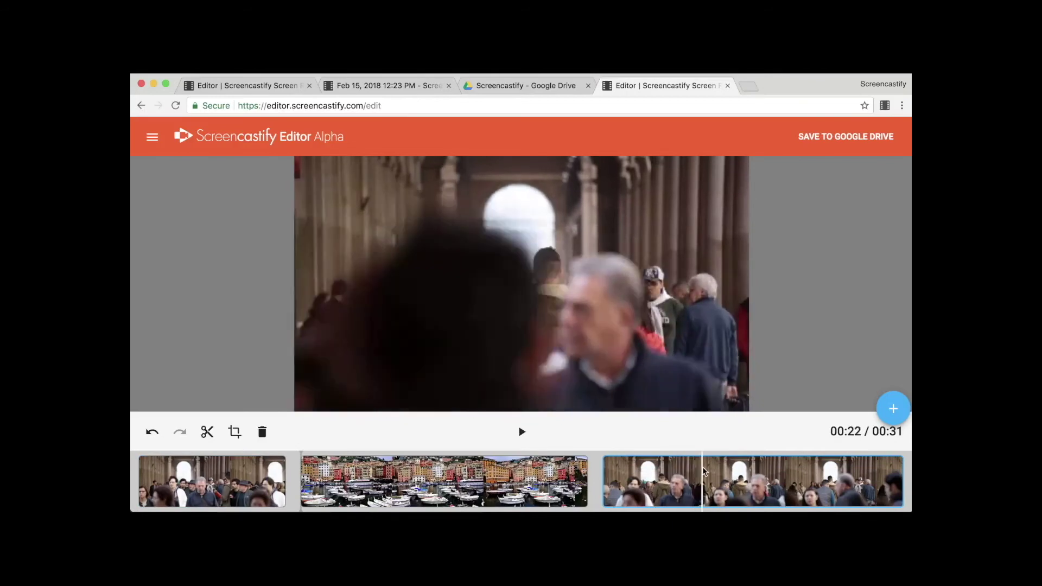
Step: Delete the first people walking clip from the timeline and undo the deletion
{"action": "left_click_drag", "start_coordinate": [317, 480], "coordinate": [197, 480]}
{"action": "left_click", "coordinate": [197, 479]}
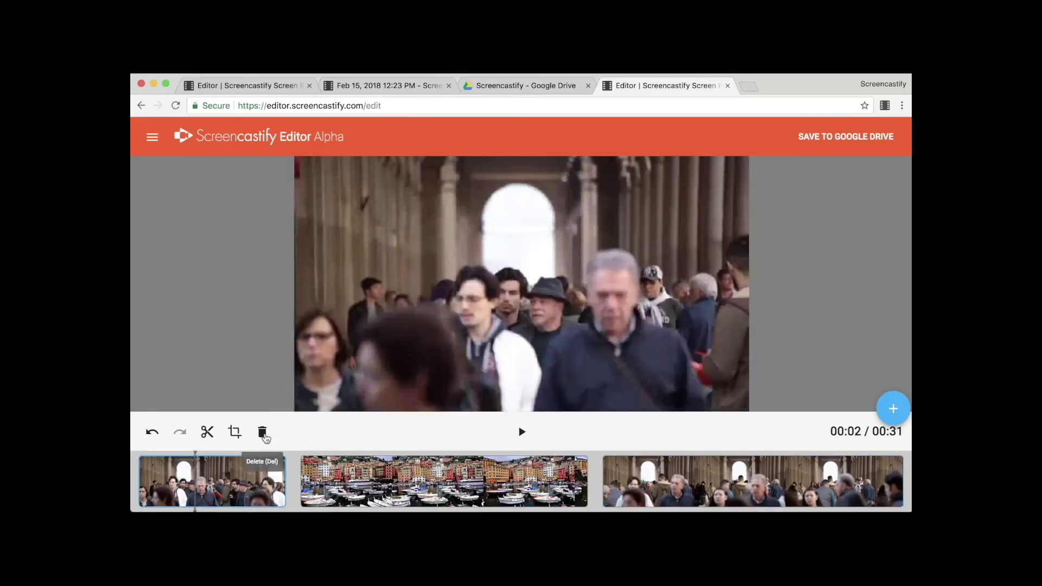
{"action": "left_click", "coordinate": [262, 434]}
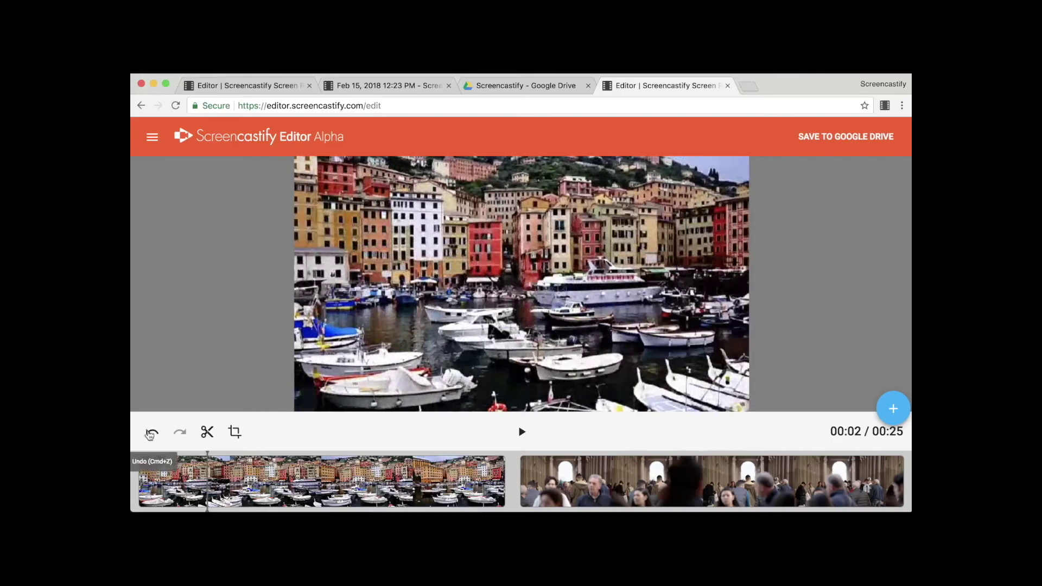
{"action": "left_click", "coordinate": [152, 434]}
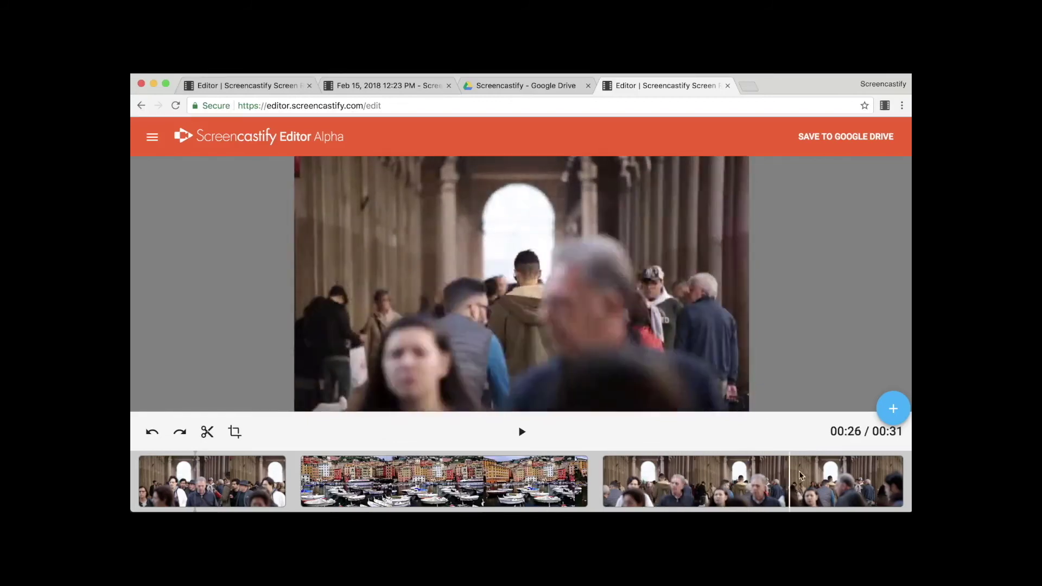
Step: Crop the last people walking clip to a rectangle covering the lower-right part of the frame, cutting off its top and left side
{"action": "left_click", "coordinate": [697, 490]}
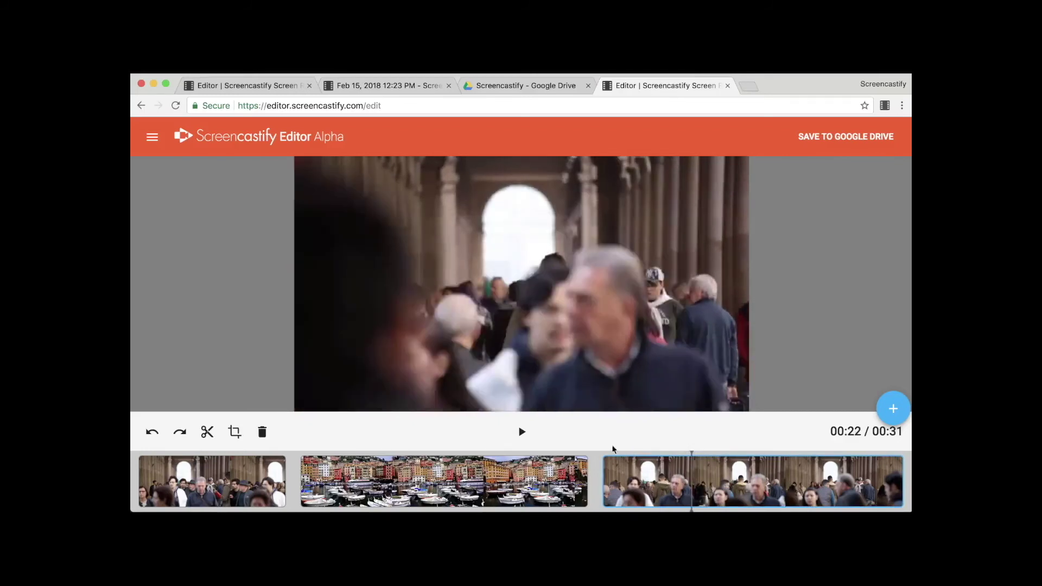
{"action": "left_click", "coordinate": [234, 433]}
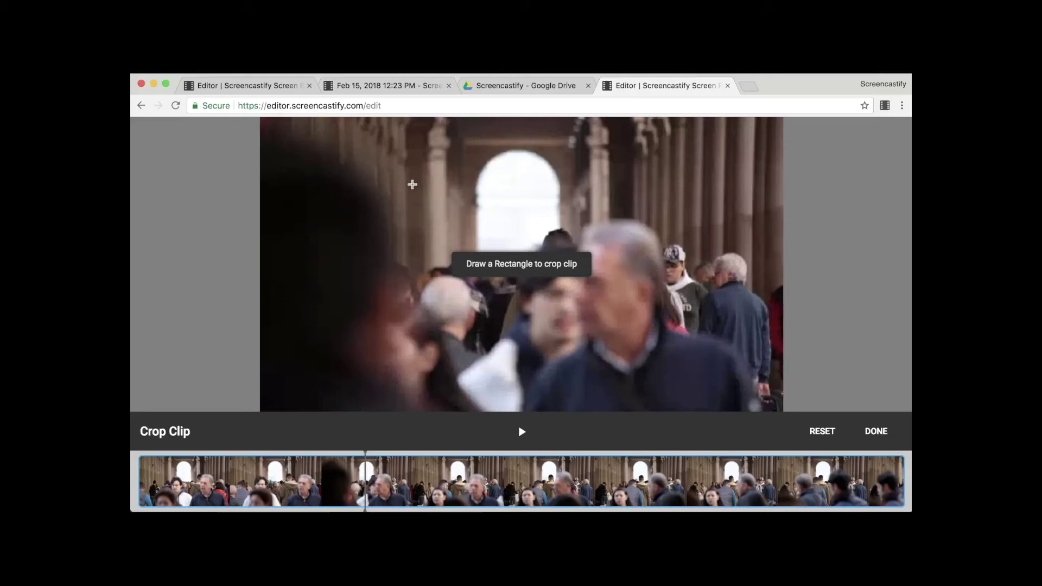
{"action": "left_click_drag", "start_coordinate": [367, 192], "coordinate": [781, 411]}
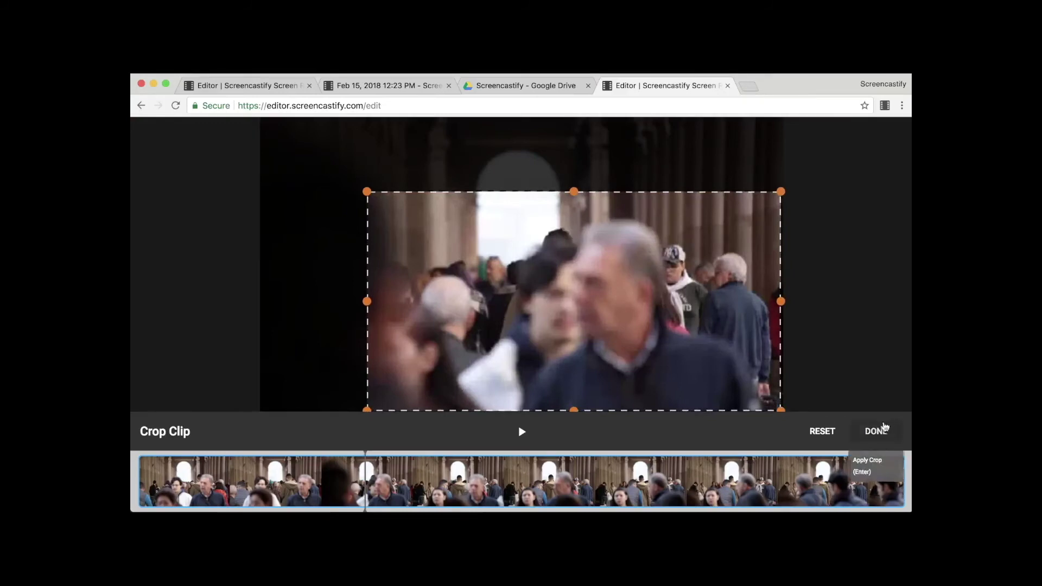
{"action": "left_click", "coordinate": [877, 432]}
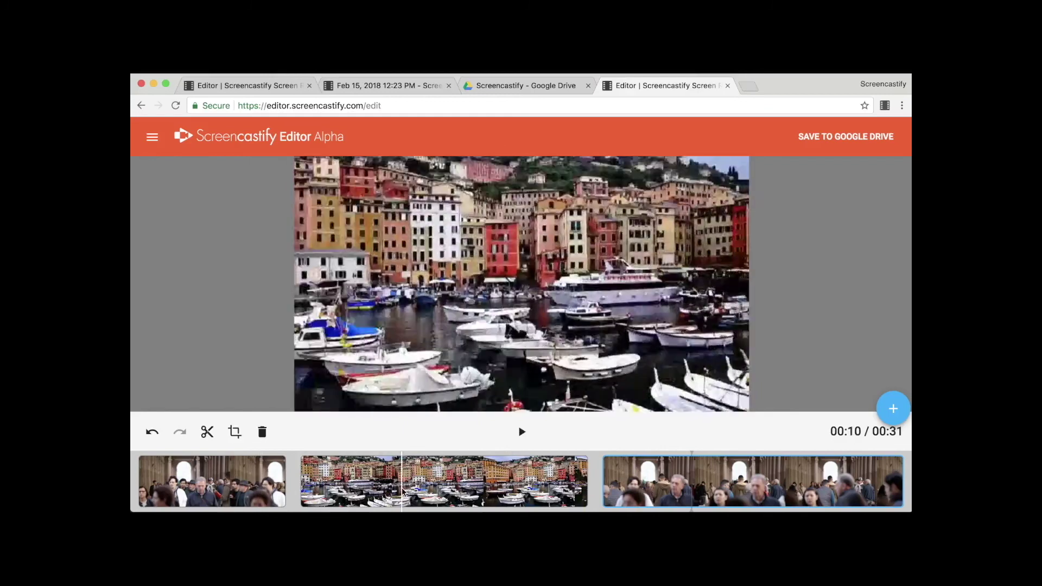
Step: Play the edited video from the start of the timeline for about three seconds and pause it
{"action": "left_click", "coordinate": [137, 481]}
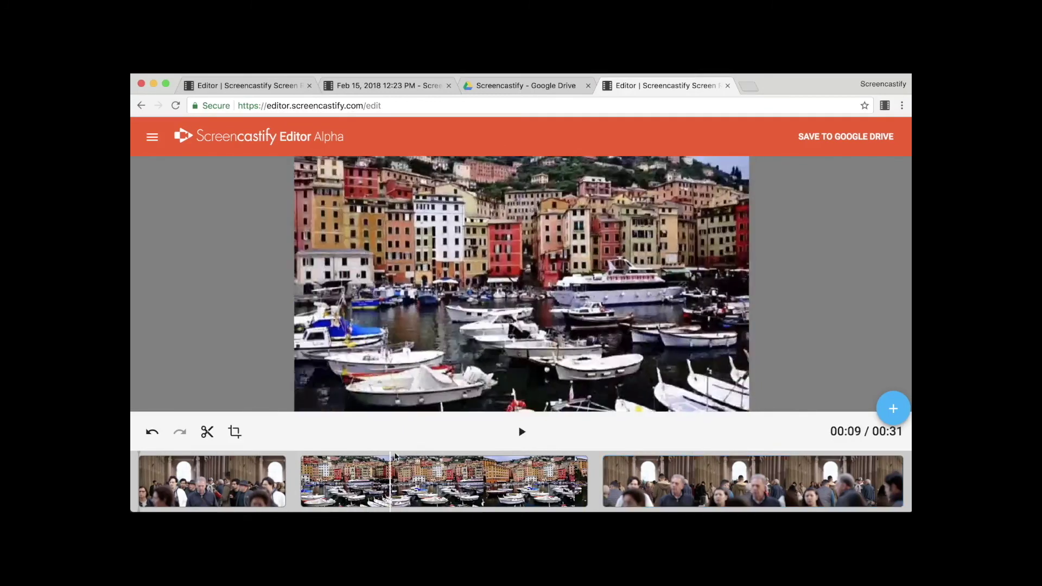
{"action": "left_click", "coordinate": [523, 432]}
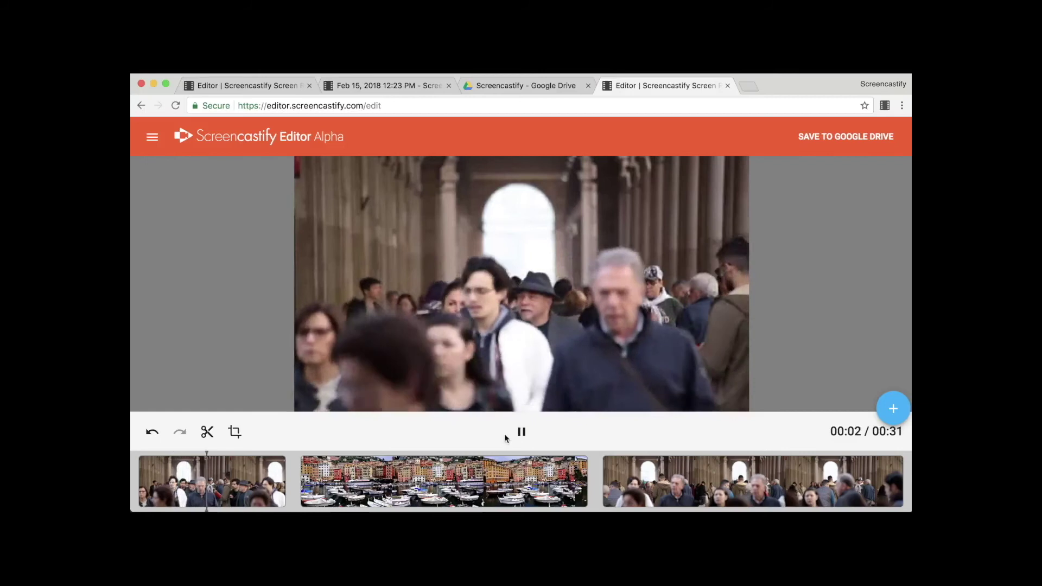
{"action": "left_click", "coordinate": [522, 432]}
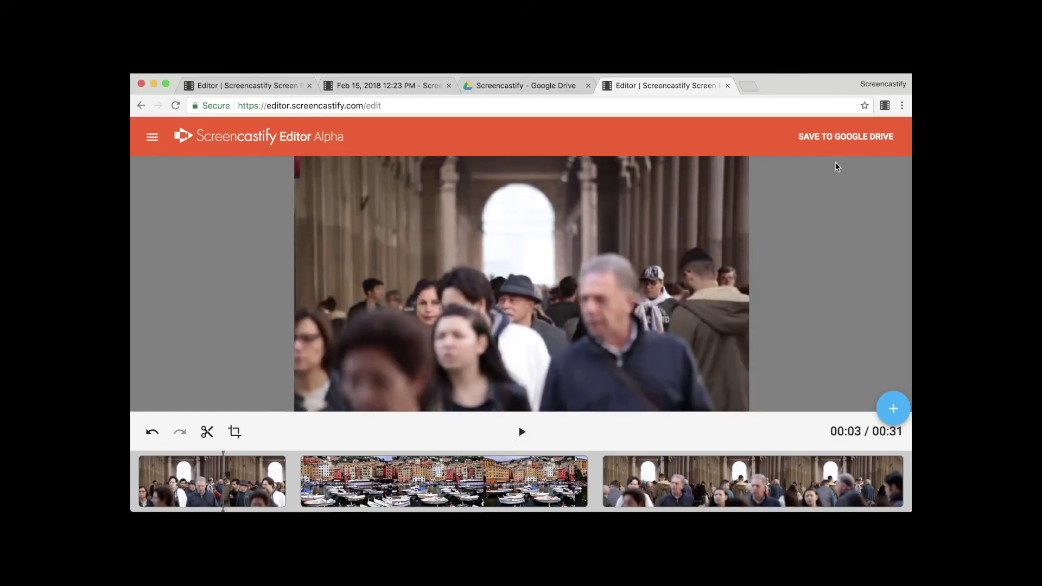
Step: Save the edited video to Google Drive under the name My Edited Video
{"action": "left_click", "coordinate": [835, 139]}
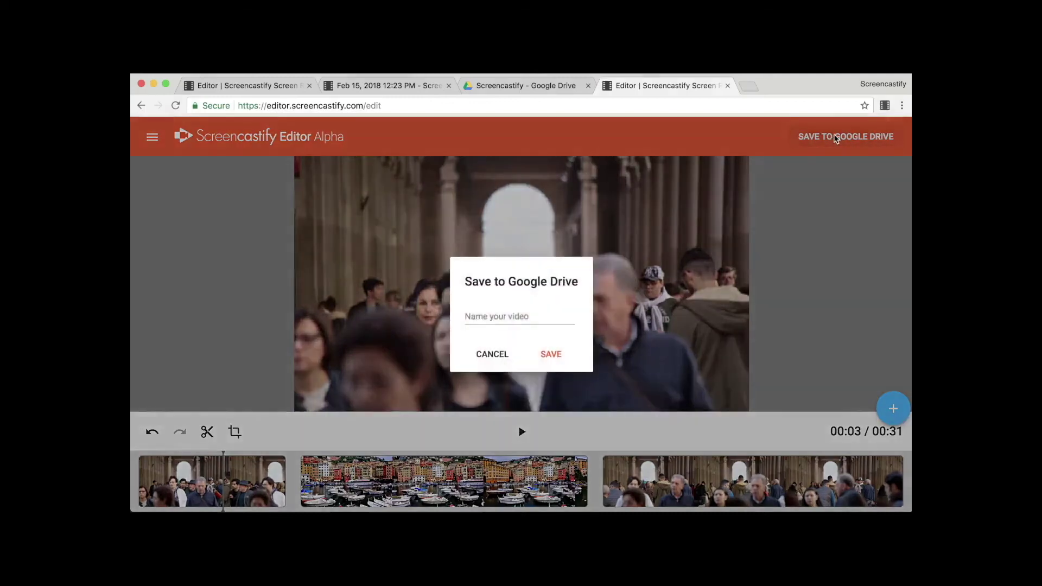
{"action": "type", "text": "My Edited Video"}
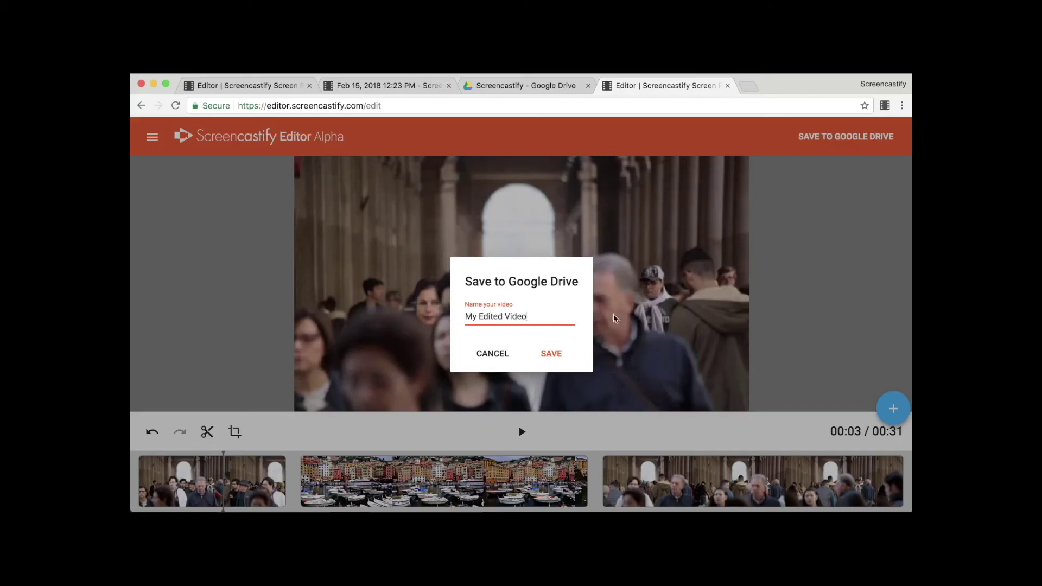
{"action": "left_click", "coordinate": [551, 354]}
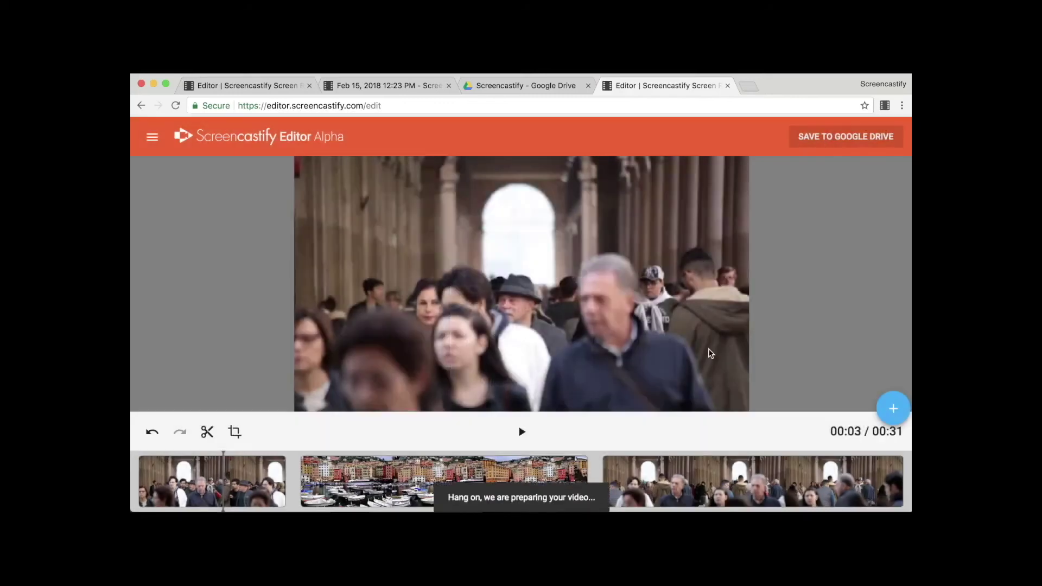